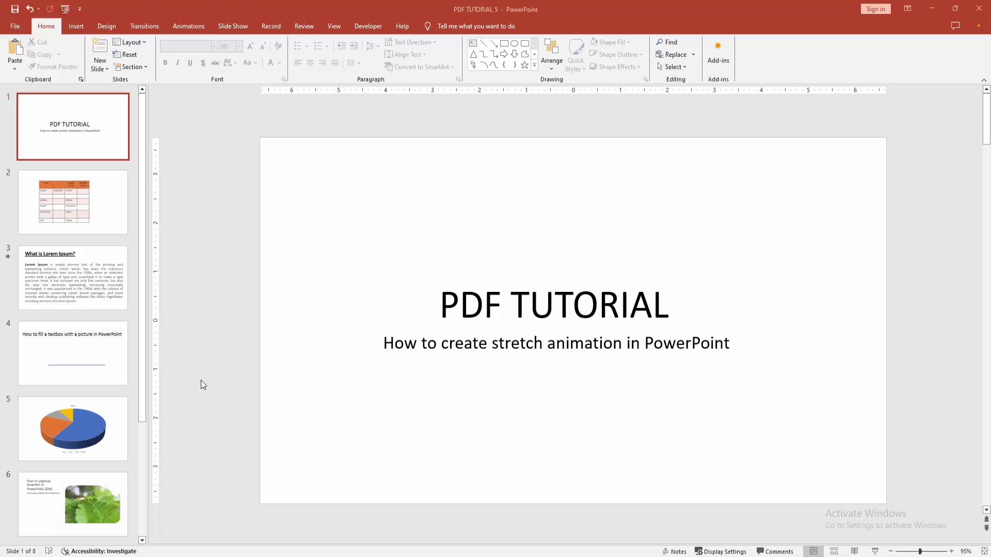
Select the PDF TUTORIAL title box and expand the full Animations effects gallery.
click(484, 307)
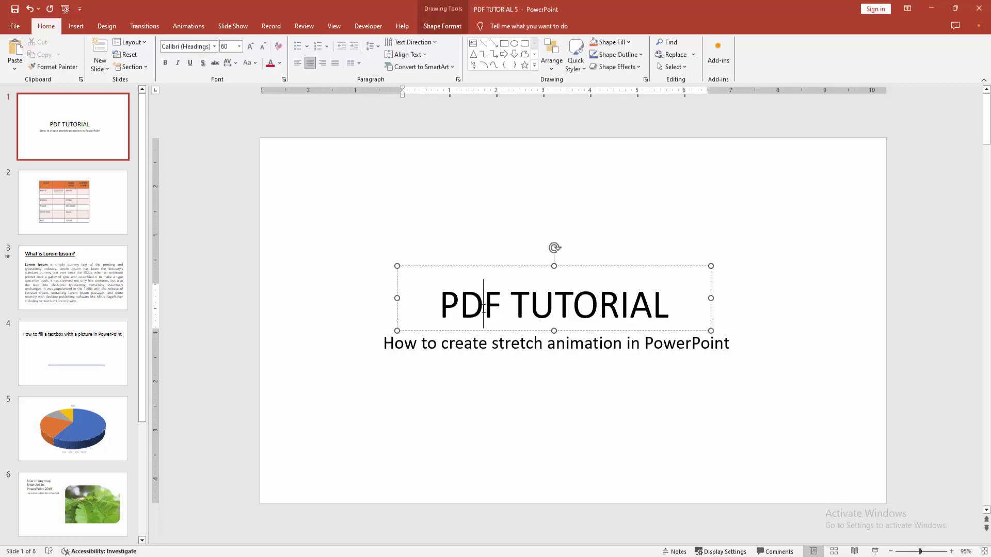
click(488, 267)
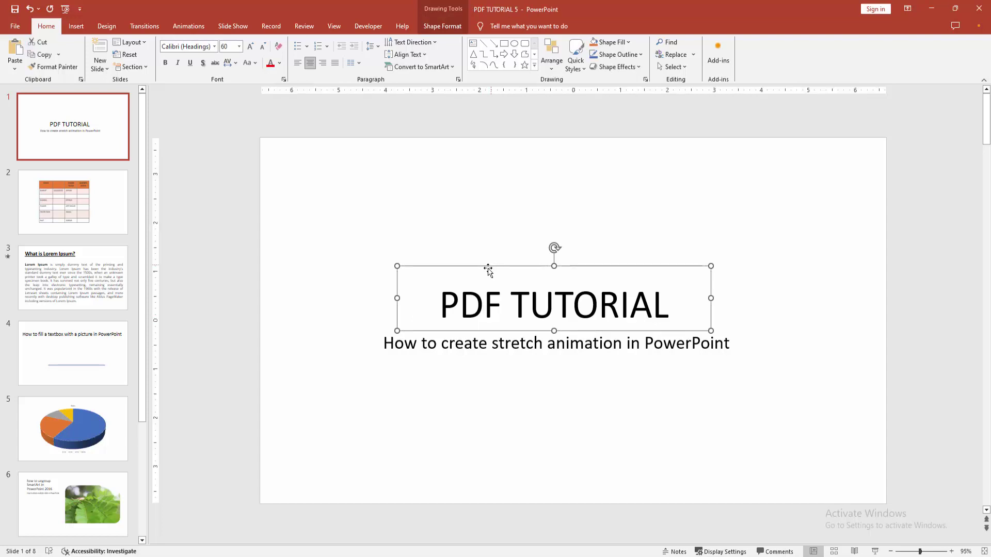
click(188, 26)
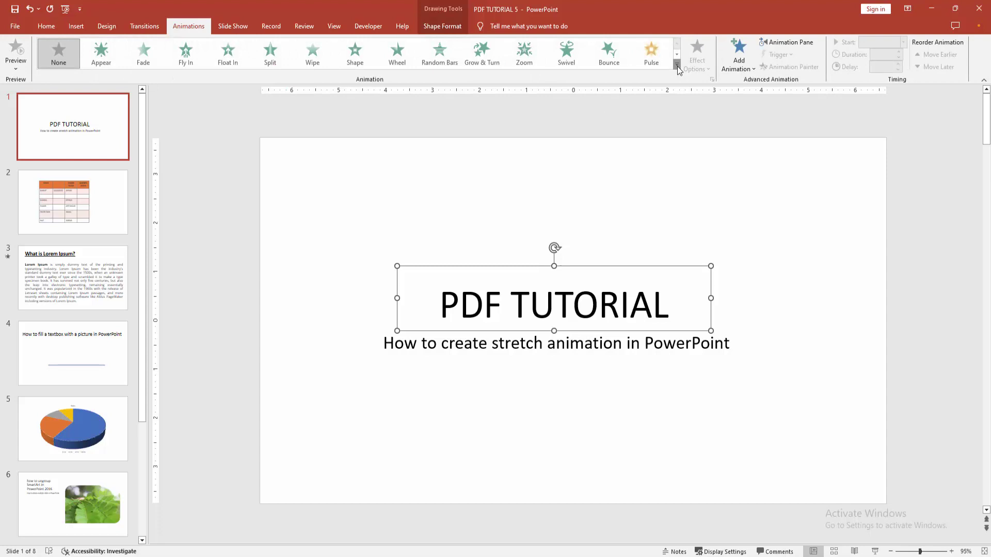
click(676, 66)
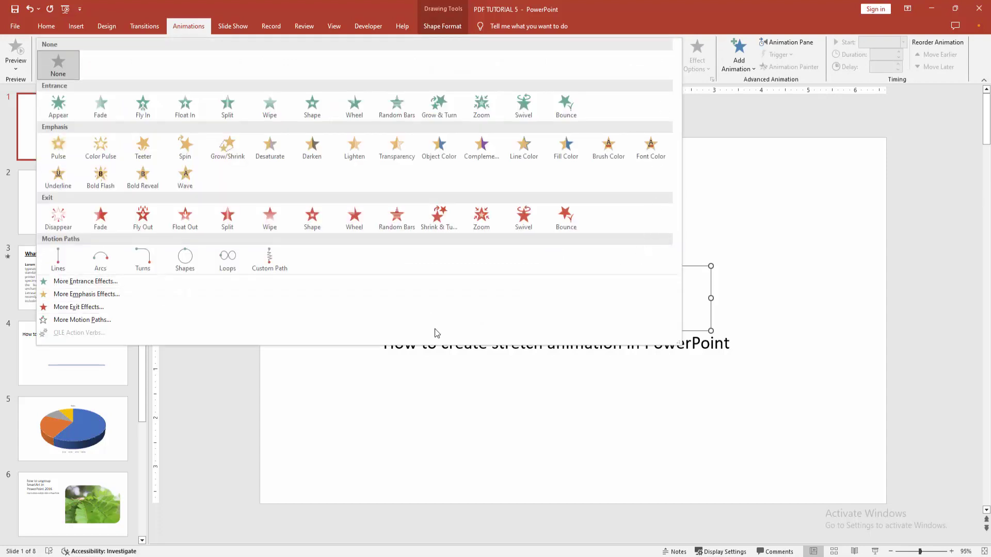
Apply the Stretch entrance effect to the PDF TUTORIAL title.
click(133, 283)
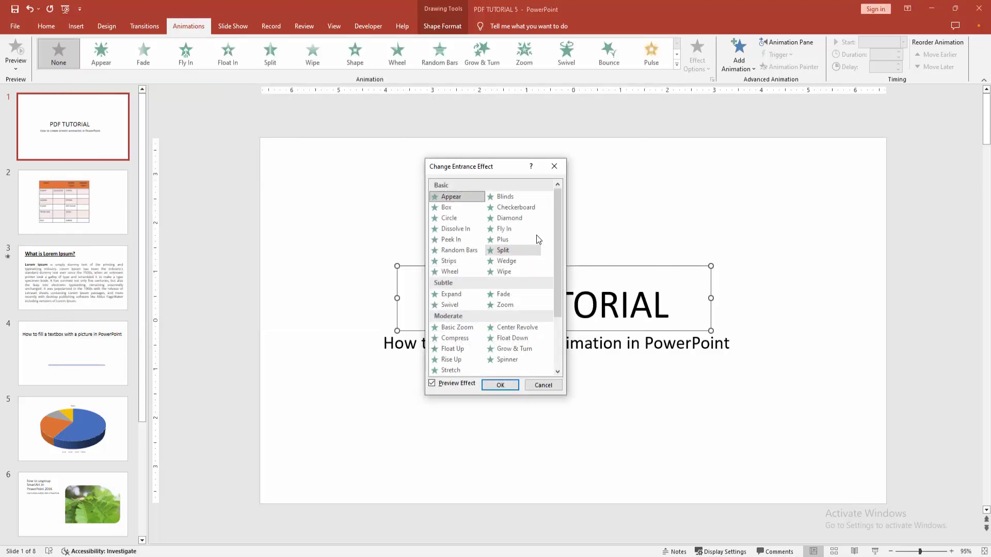
drag(558, 203, 558, 249)
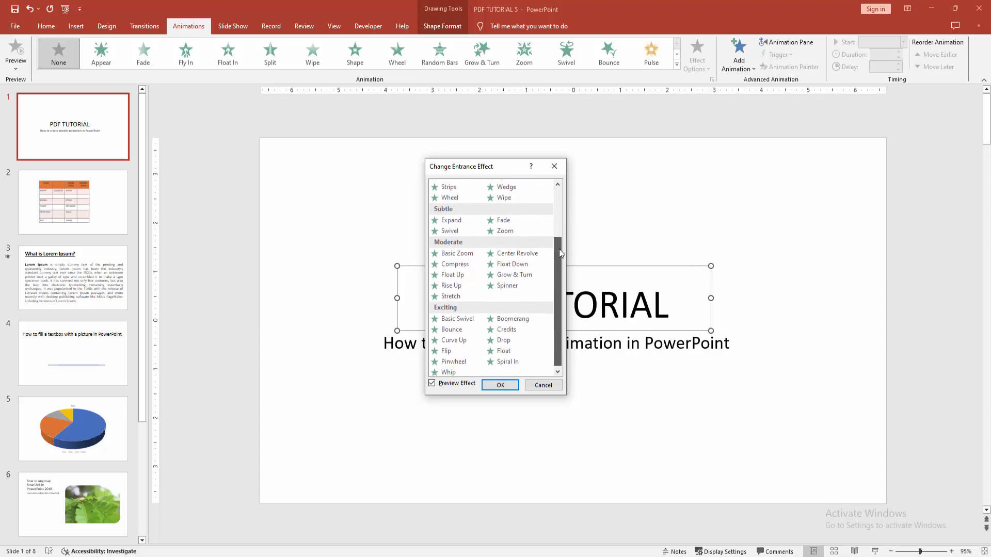
click(451, 296)
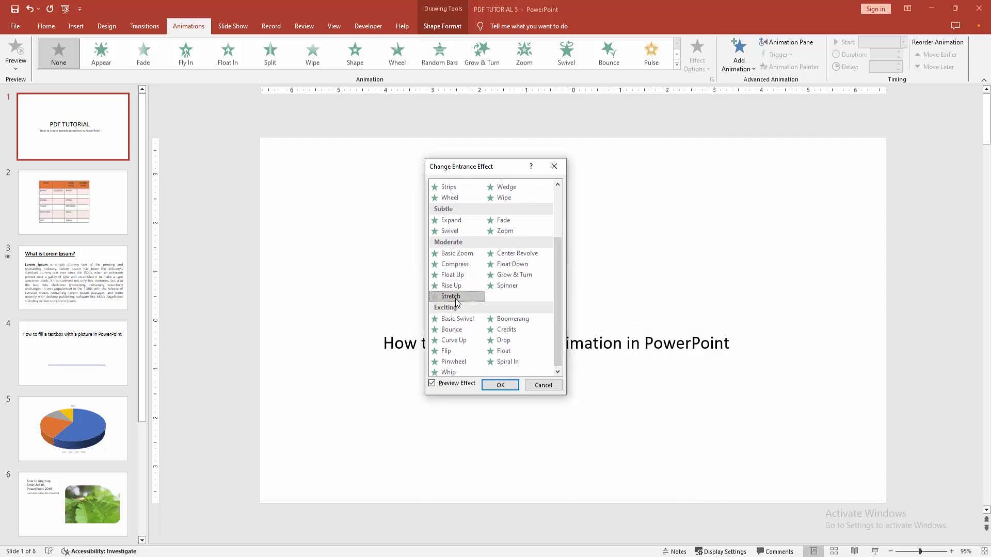
click(502, 385)
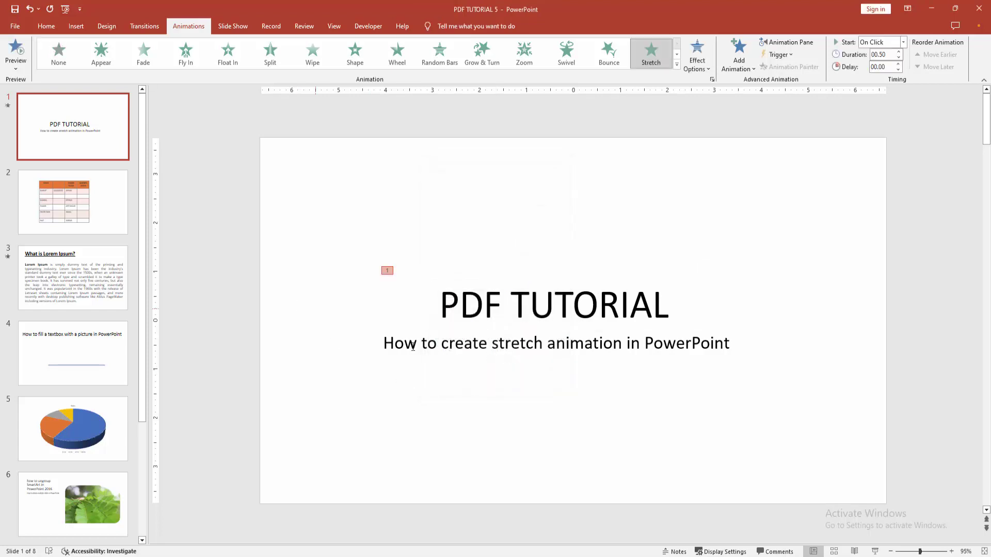
Apply the Stretch entrance effect to the subtitle text box as animation 2.
click(443, 332)
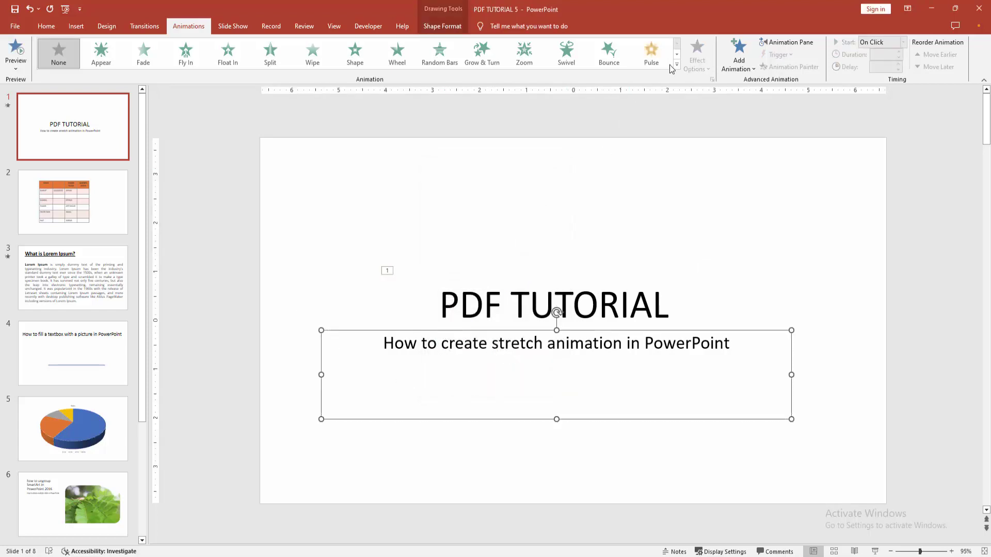
click(676, 65)
click(135, 283)
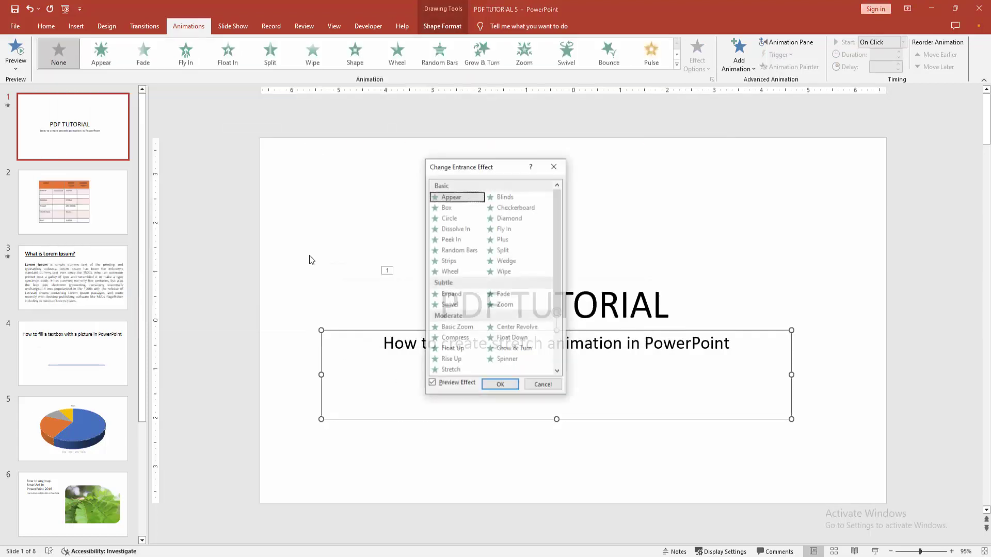
click(451, 369)
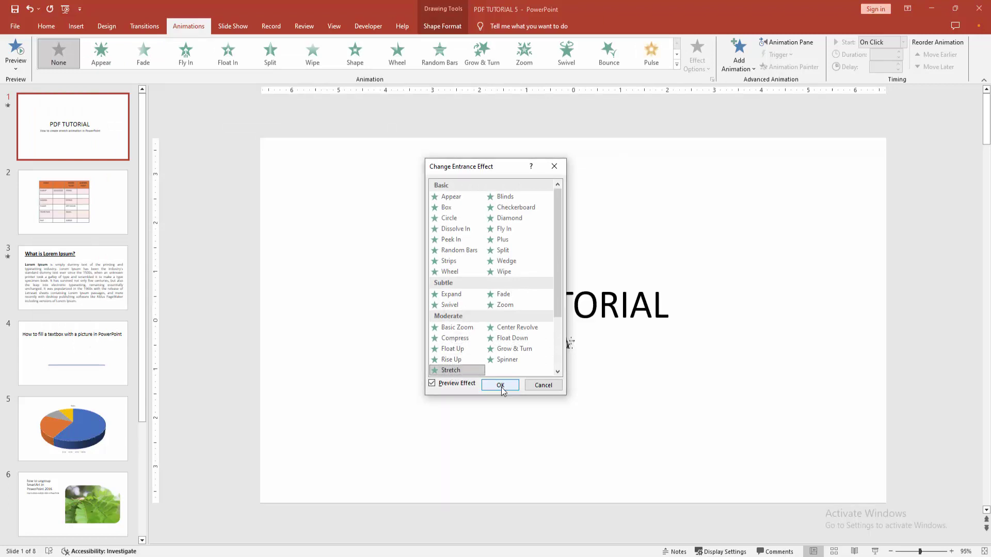
click(510, 387)
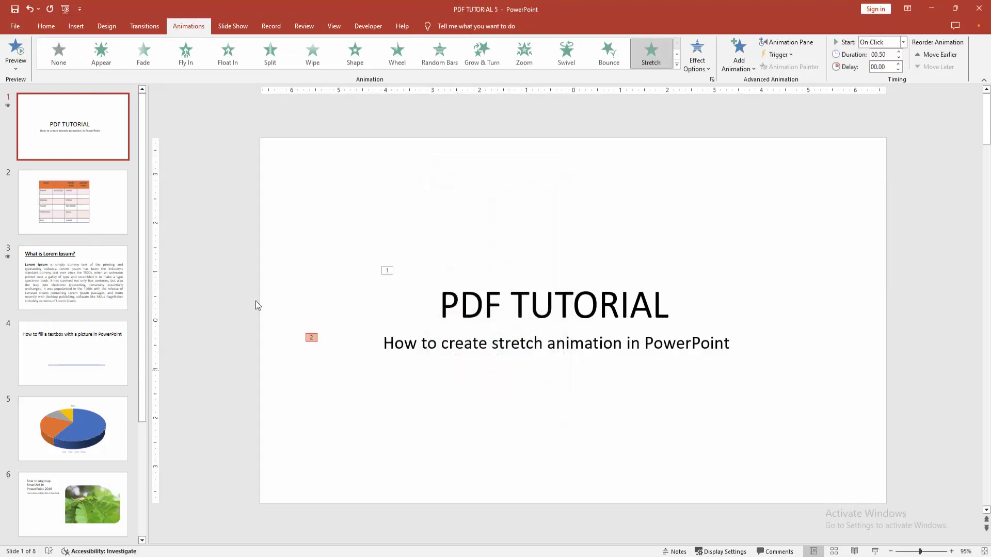
click(29, 58)
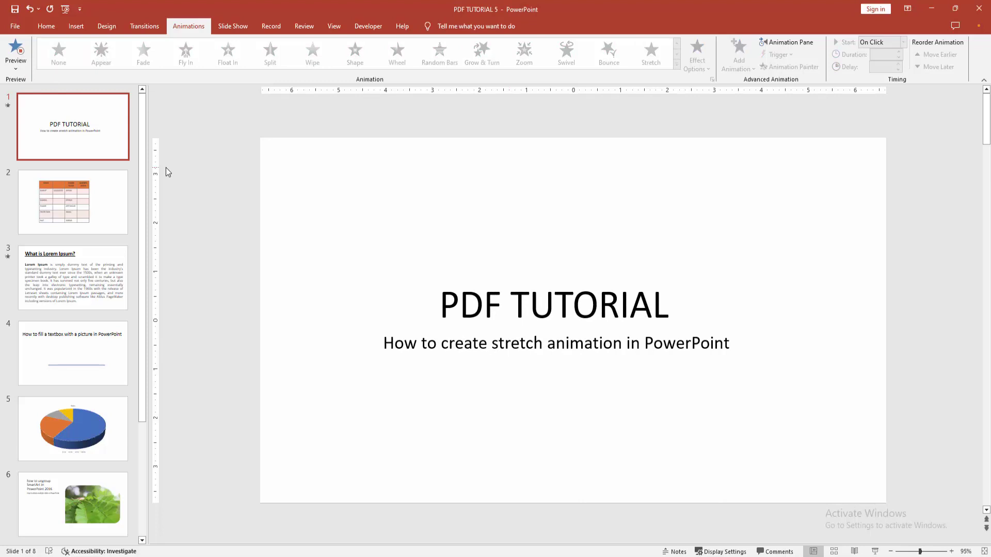